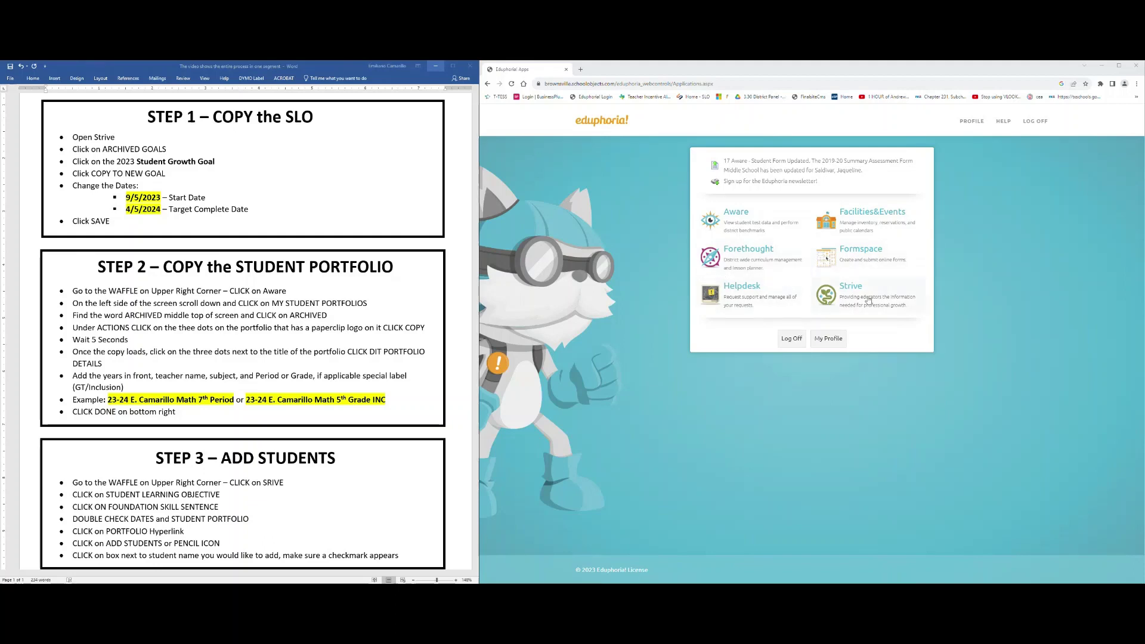
Open Strive and bring up the archived goals list.
left_click(833, 300)
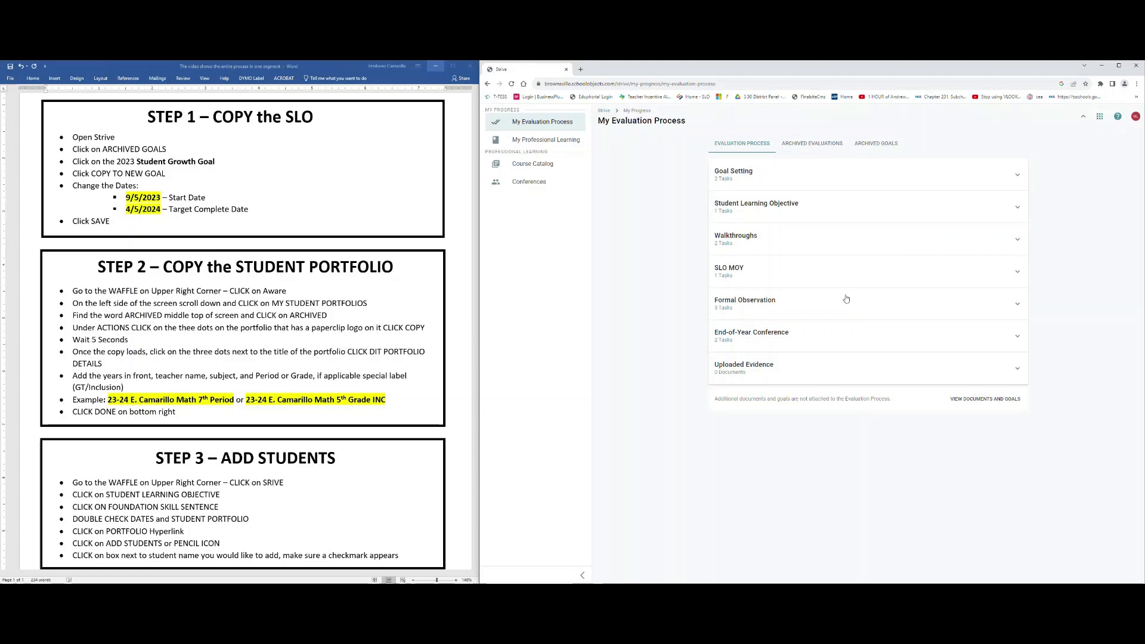
left_click(873, 146)
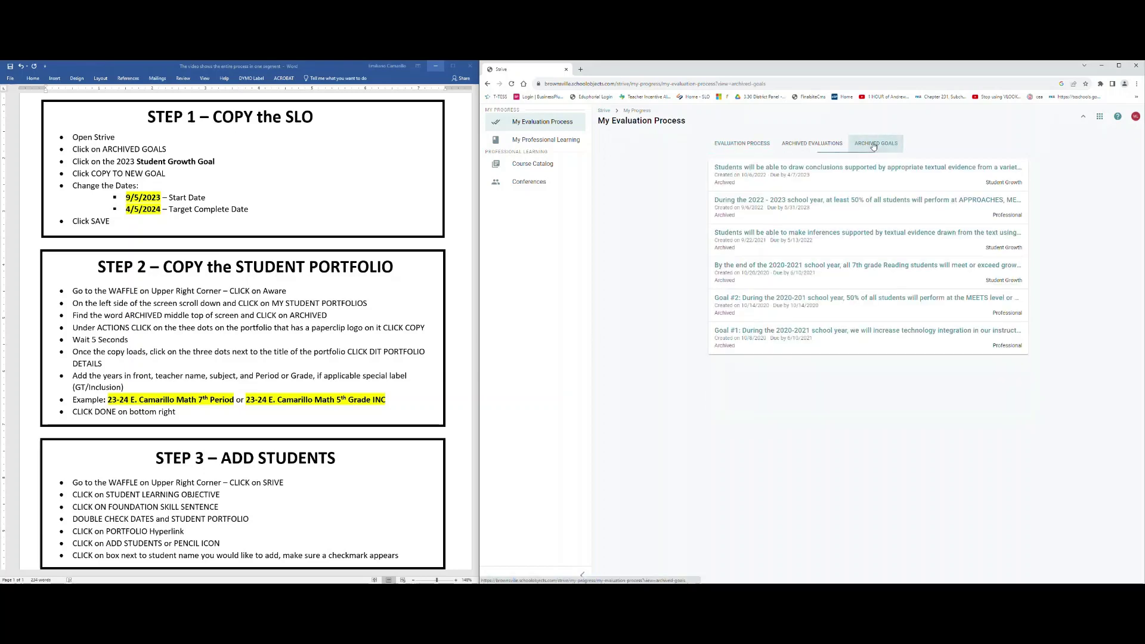
Open the most recent archived Student Growth goal and copy it to a new goal.
left_click(811, 171)
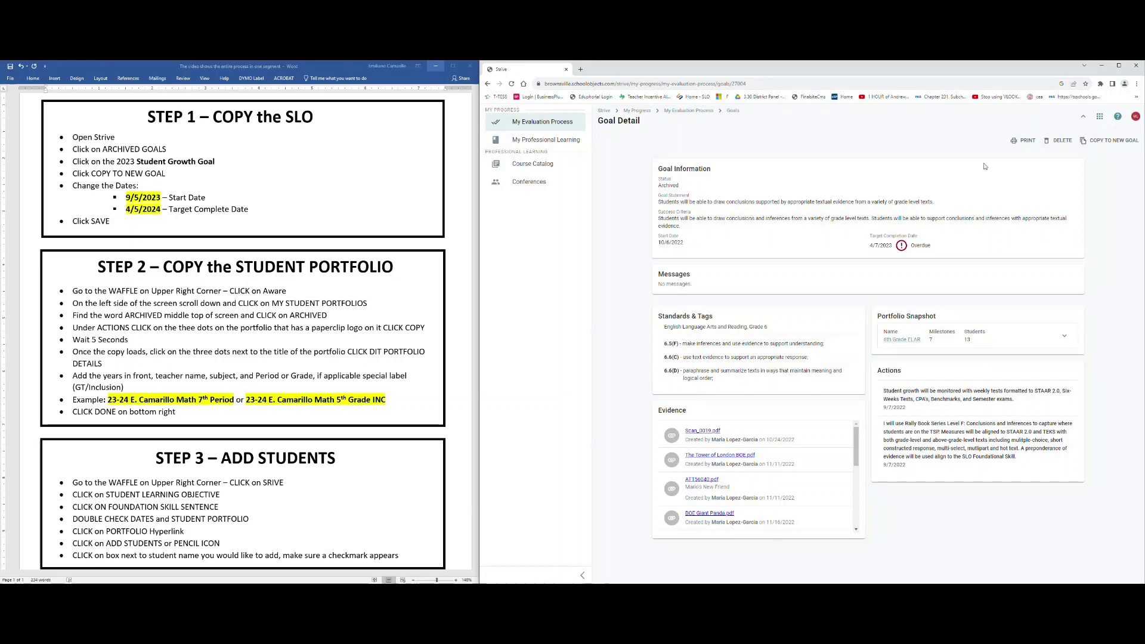
left_click(1098, 142)
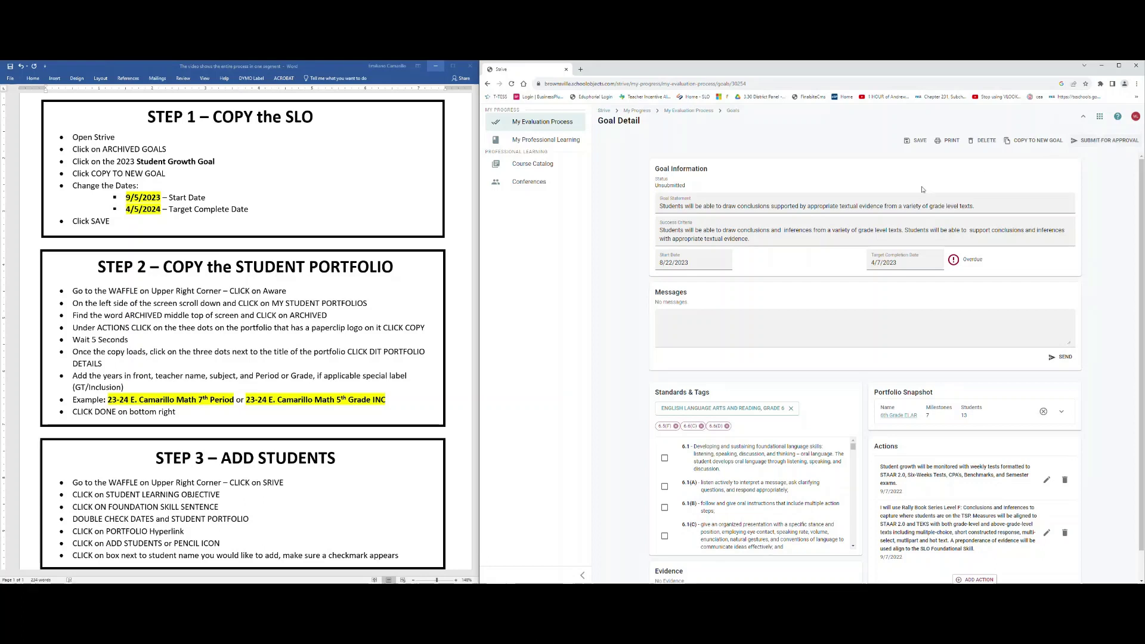
Change the copied goal's start date to 9/5/2023 and target date to 4/5/2024, then save.
left_click_drag(692, 263, 658, 263)
type("9/")
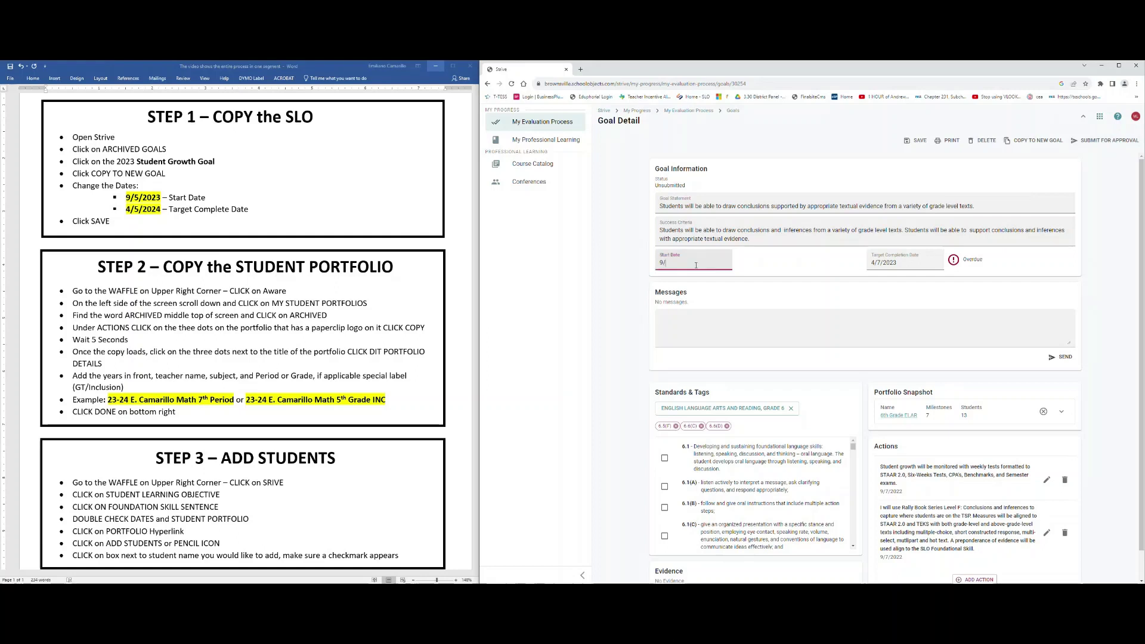
type("5/2023")
left_click_drag(660, 263, 694, 263)
triple_click(879, 262)
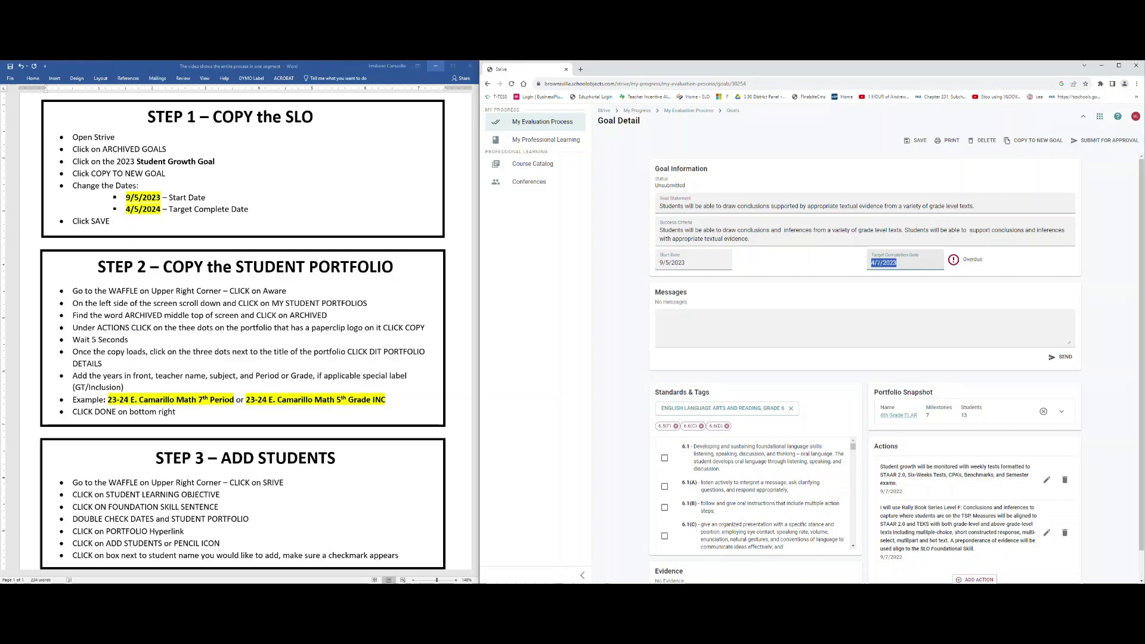
type("4/5/2024")
left_click(914, 142)
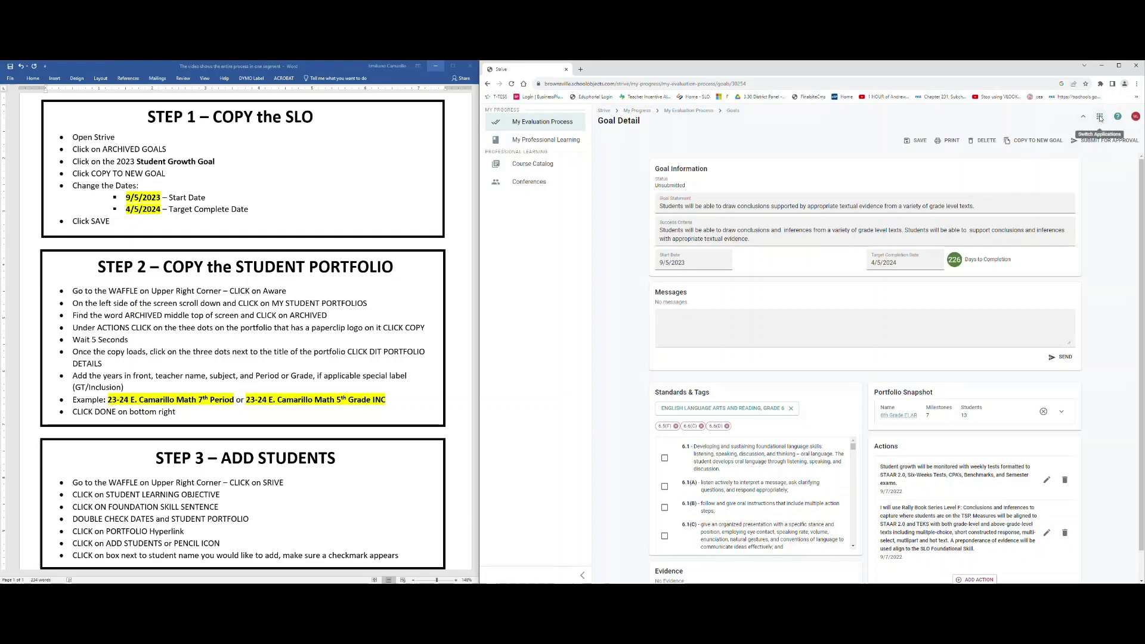
Switch from Strive to the Aware application.
left_click(1100, 118)
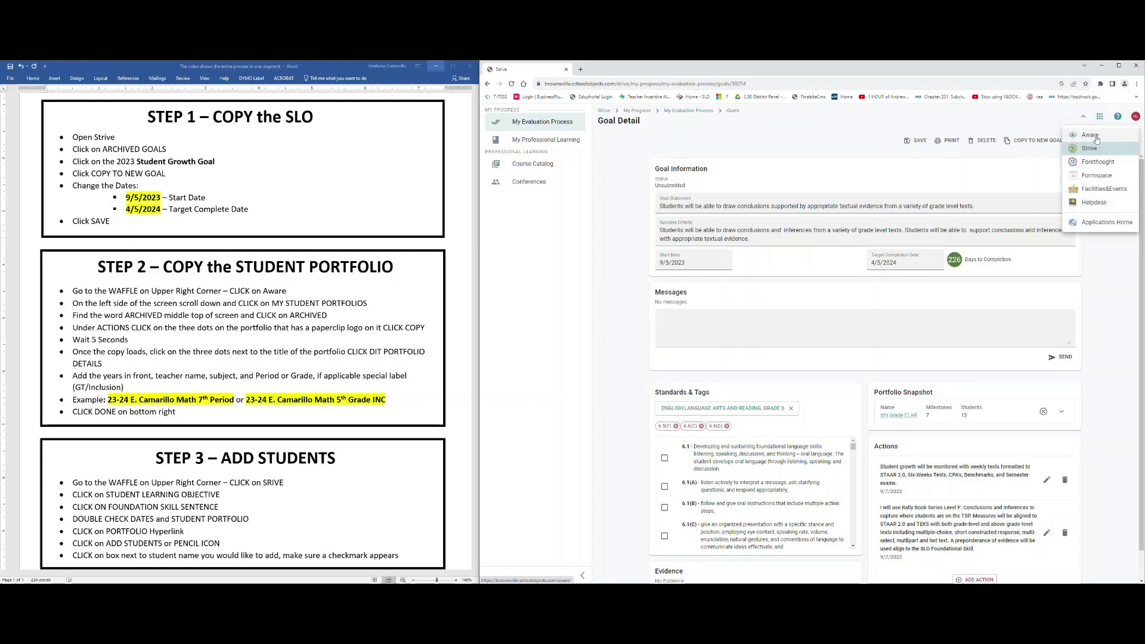
left_click(1097, 138)
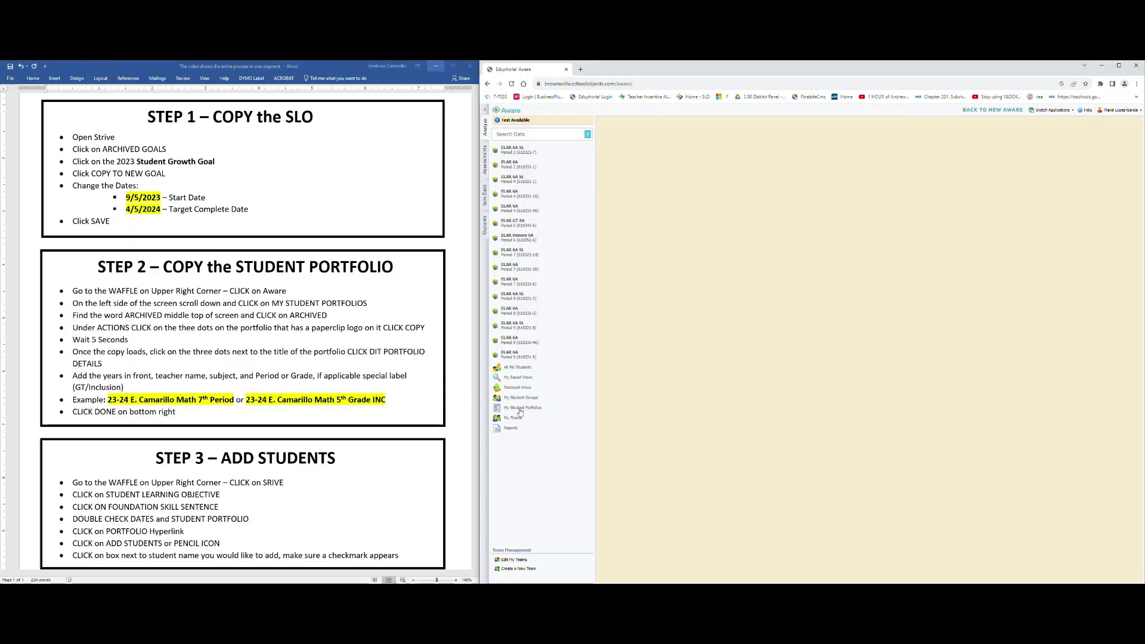
Open My Student Portfolios and view the archived portfolios, including 6th Grade ELAR.
left_click(519, 410)
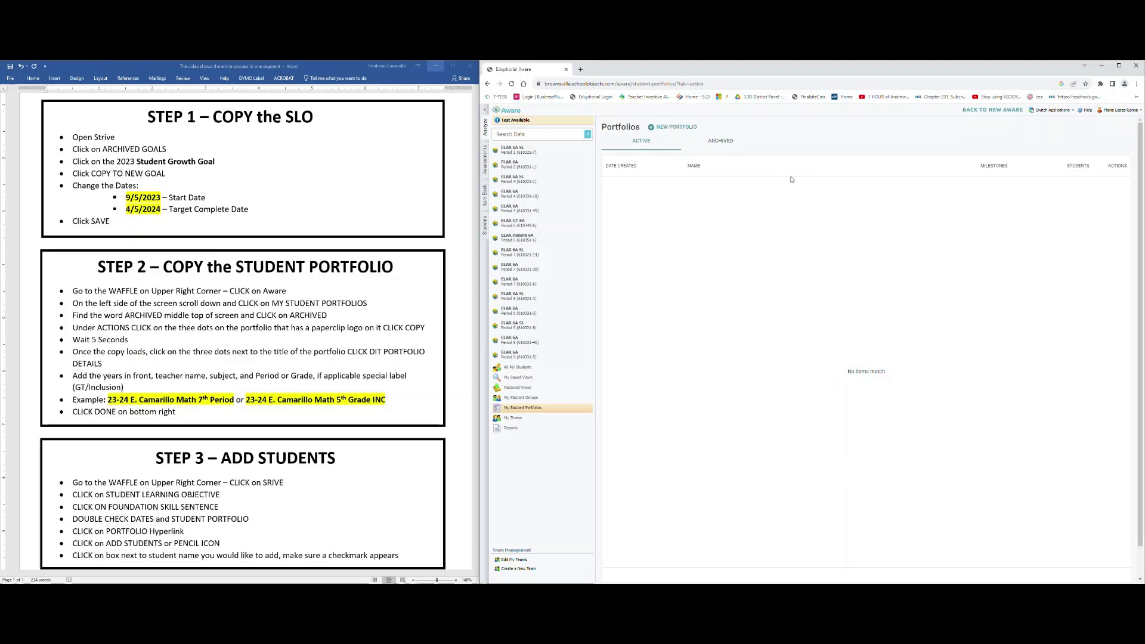
left_click(721, 144)
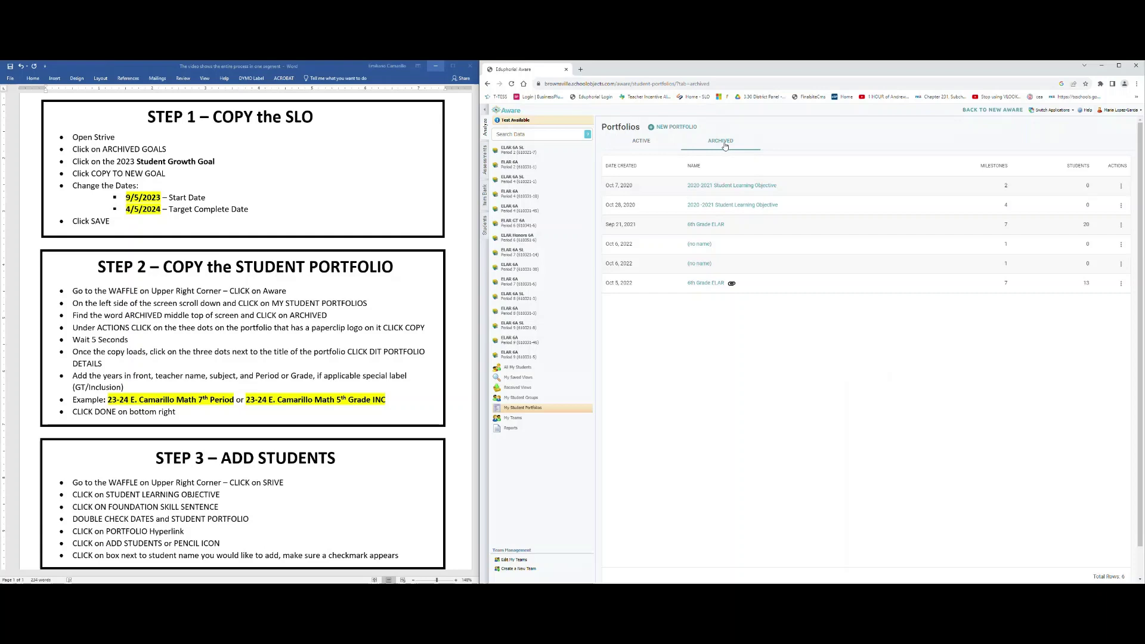
mouse_move(710, 288)
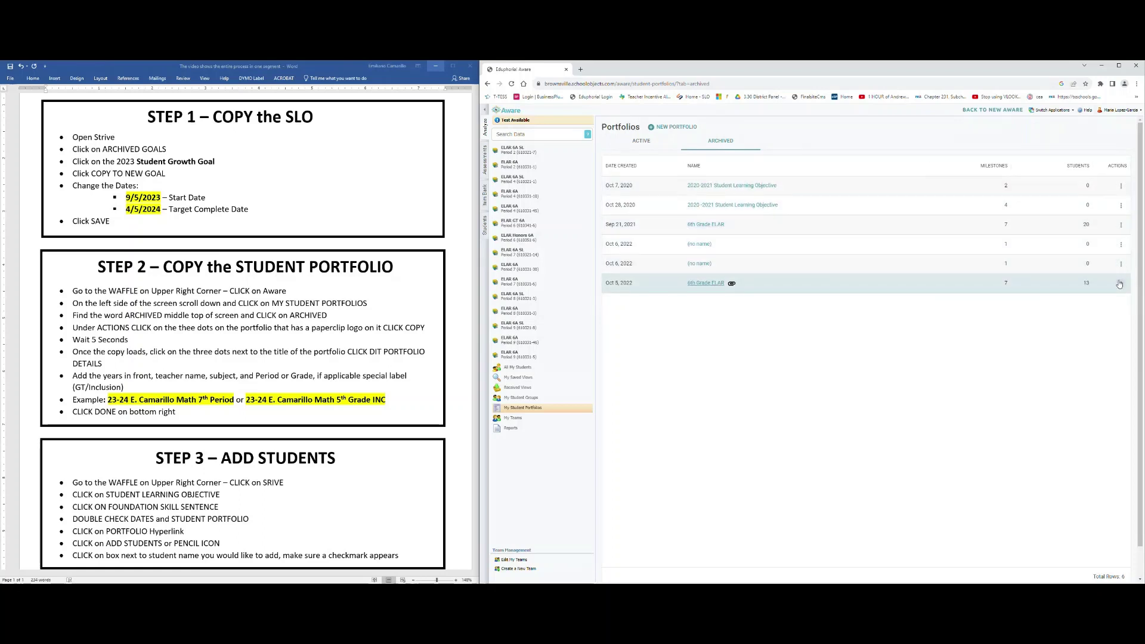
mouse_move(733, 286)
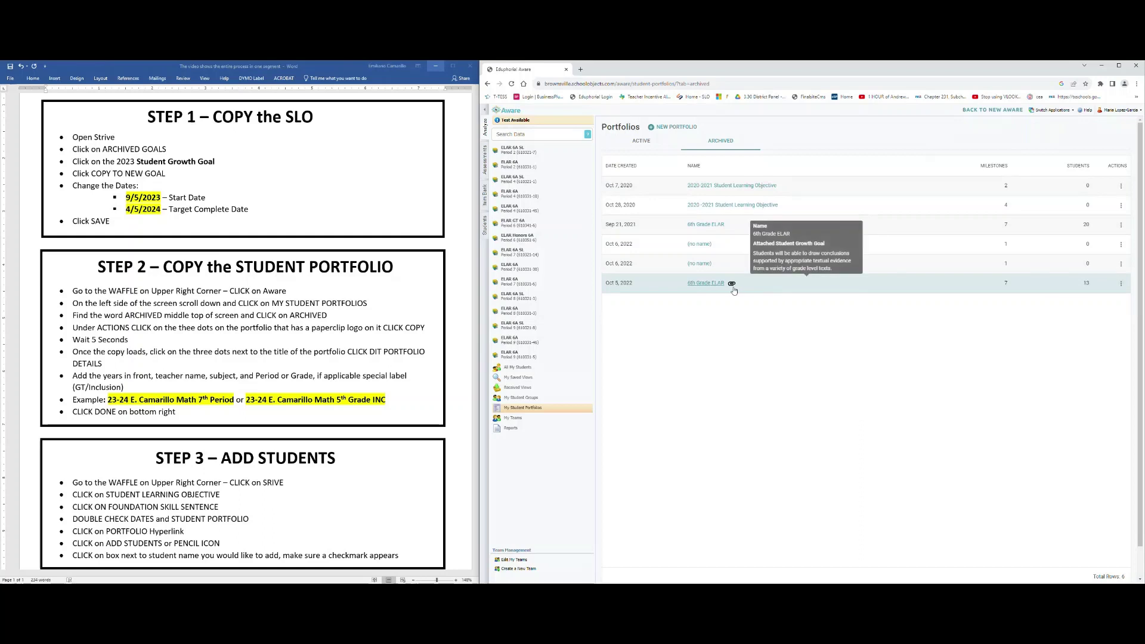
Copy the archived 6th Grade ELAR portfolio into a new 6th Grade ELAR Copy portfolio.
left_click(1122, 285)
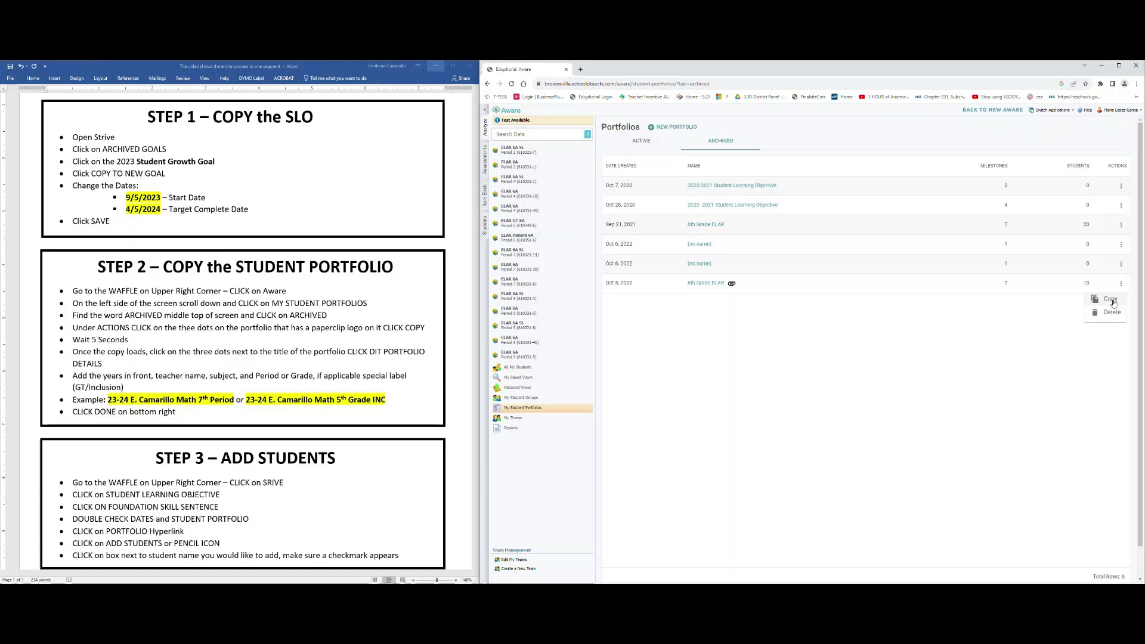
left_click(1112, 300)
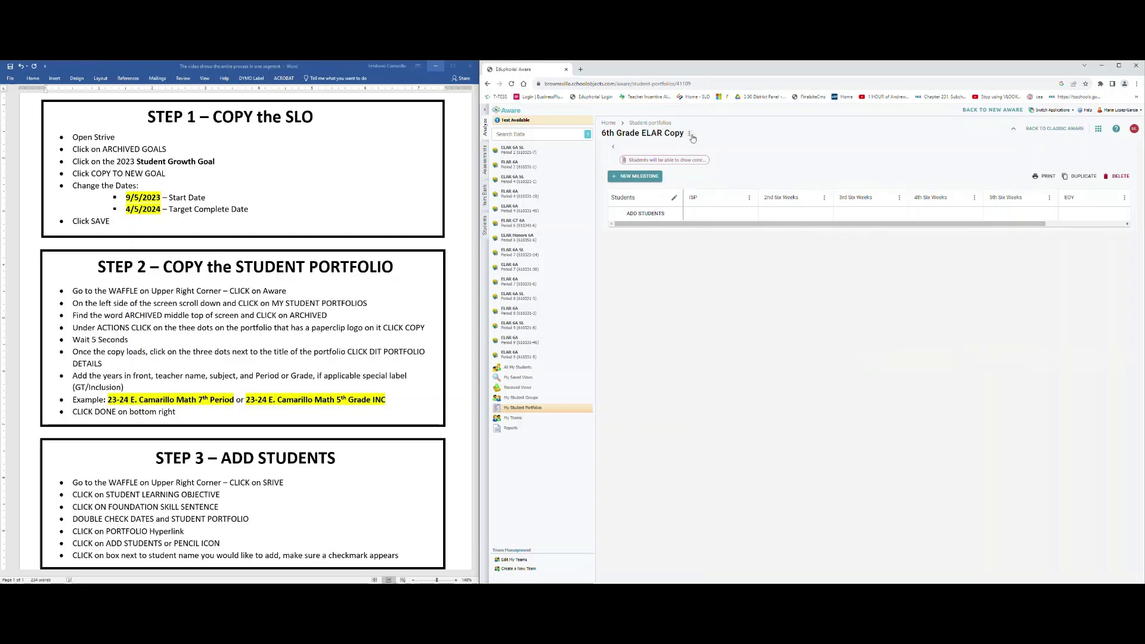
triple_click(642, 133)
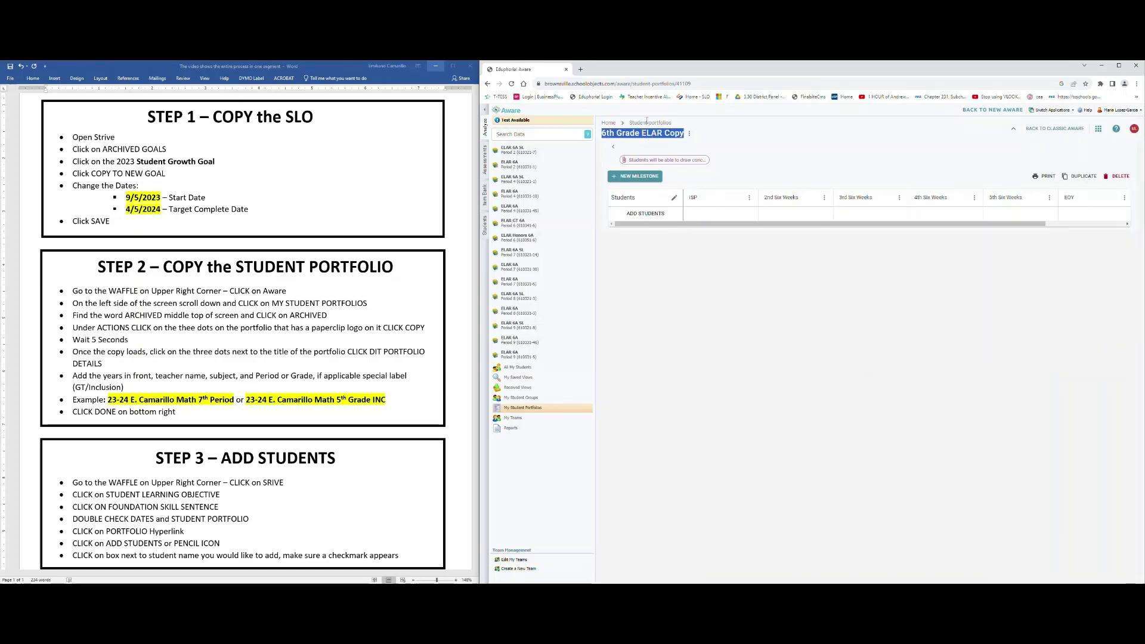
left_click(693, 141)
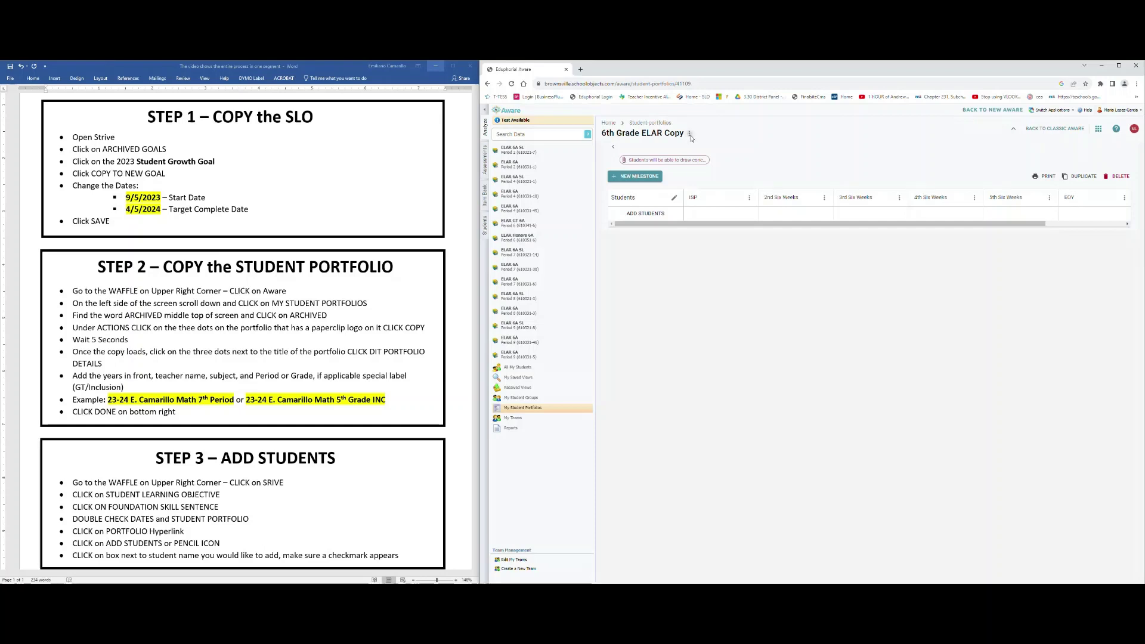
In the portfolio details, type a new name starting '23-24', the teacher's name and 'Math', fixing the 'GRade' typo.
left_click(690, 135)
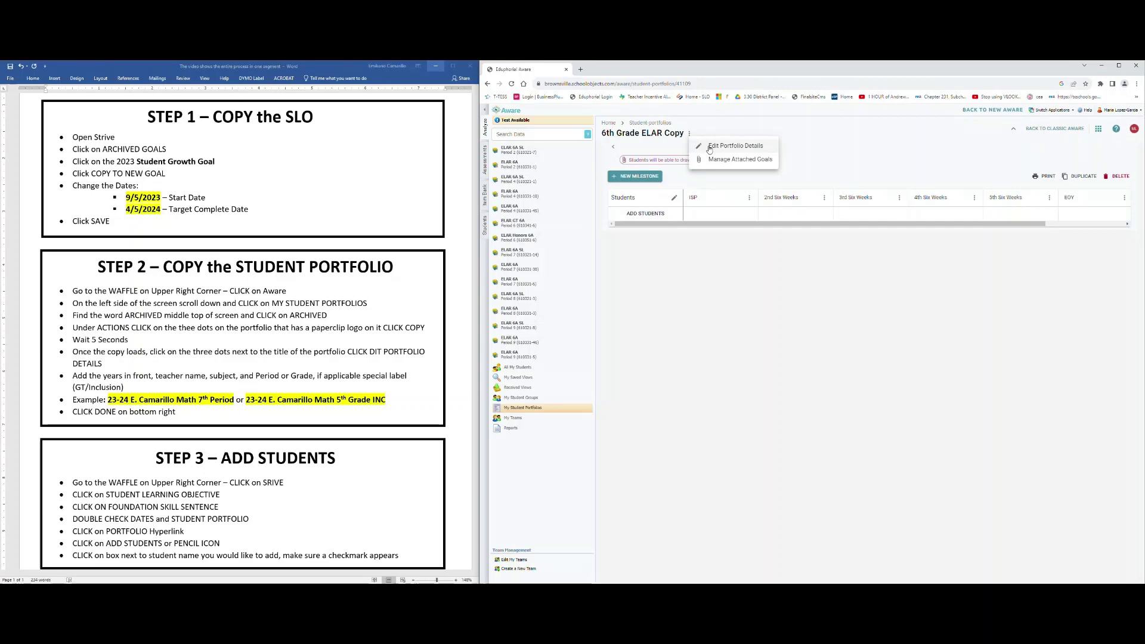
left_click(709, 147)
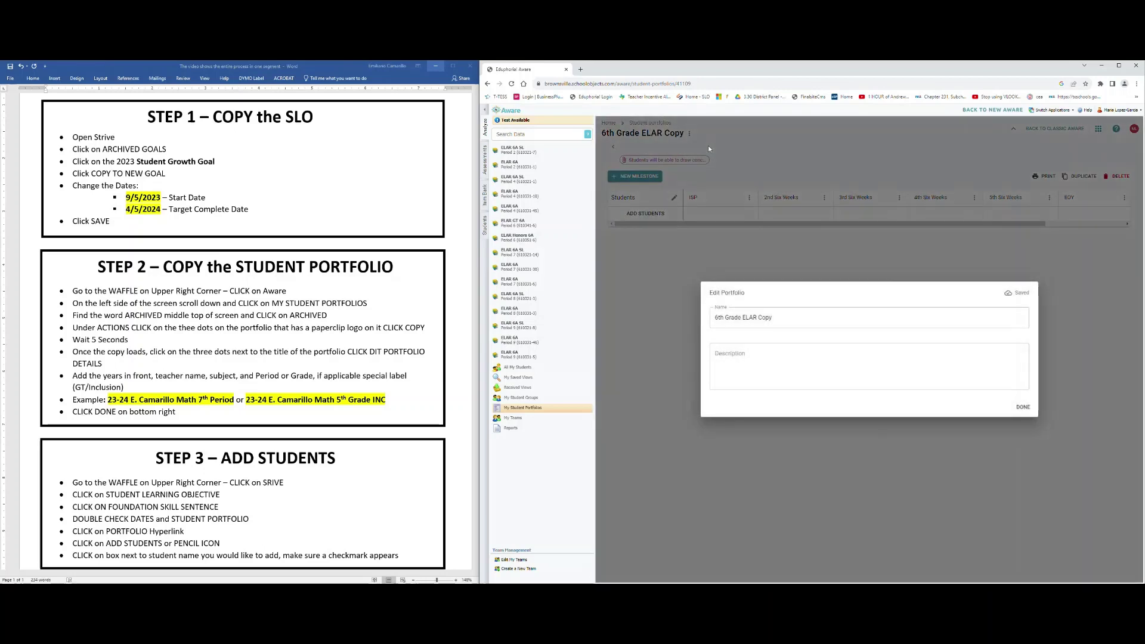
left_click(715, 317)
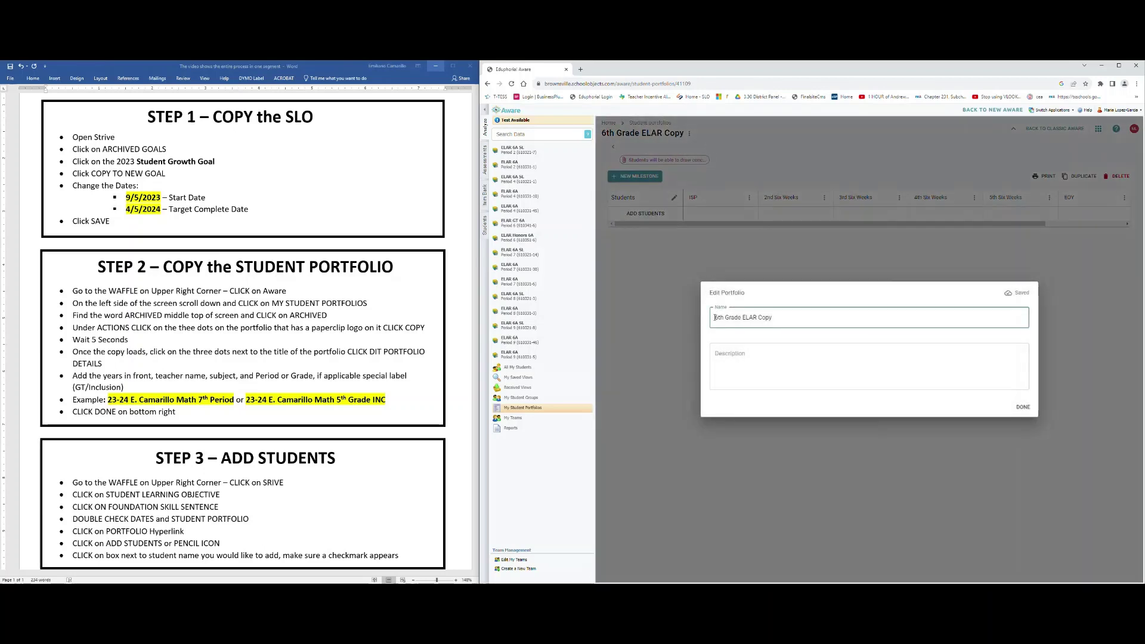
left_click_drag(714, 317, 813, 310)
type("23-24 E")
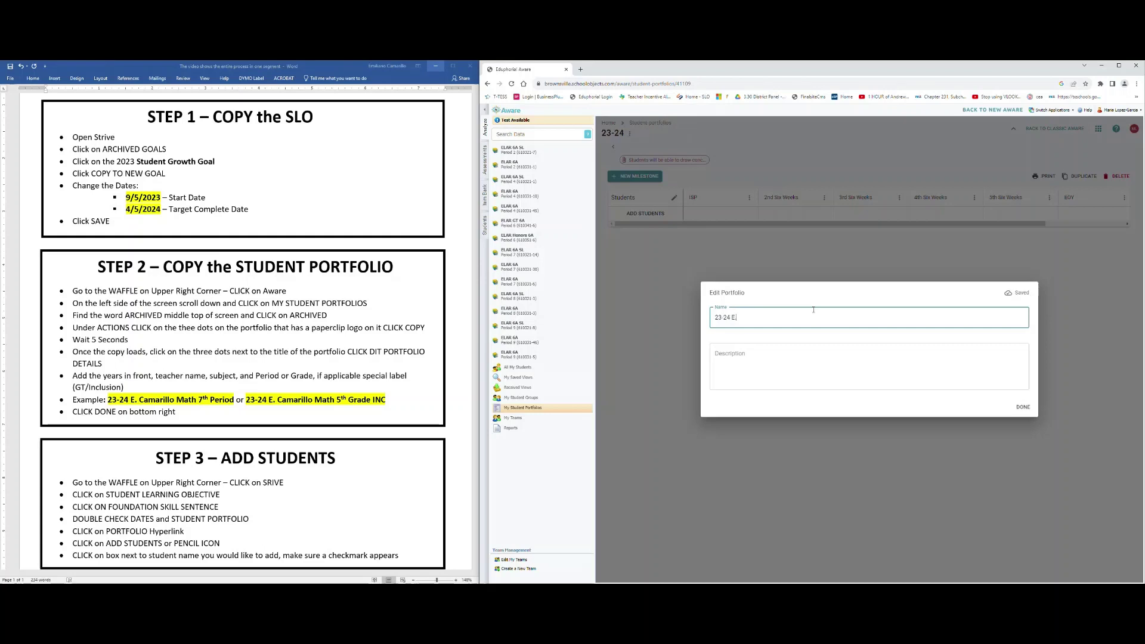
type(". Camarillo Math")
type("7")
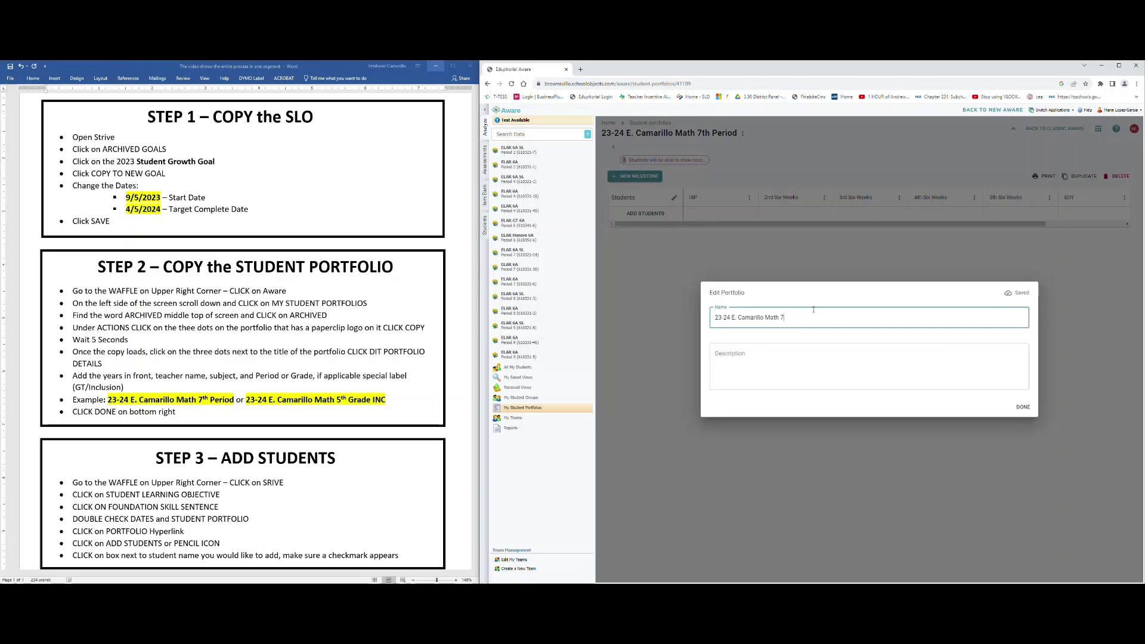
type("th Period5th GRade")
key("Left")
key("Left")
key("Left")
key("Left")
key("BackSpace")
type("r")
Undo an accidental change to the name and save the new portfolio name.
mouse_move(715, 317)
left_mouse_down()
mouse_move(757, 322)
mouse_move(735, 318)
left_mouse_up()
key("ctrl+z")
double_click(813, 317)
left_click(839, 323)
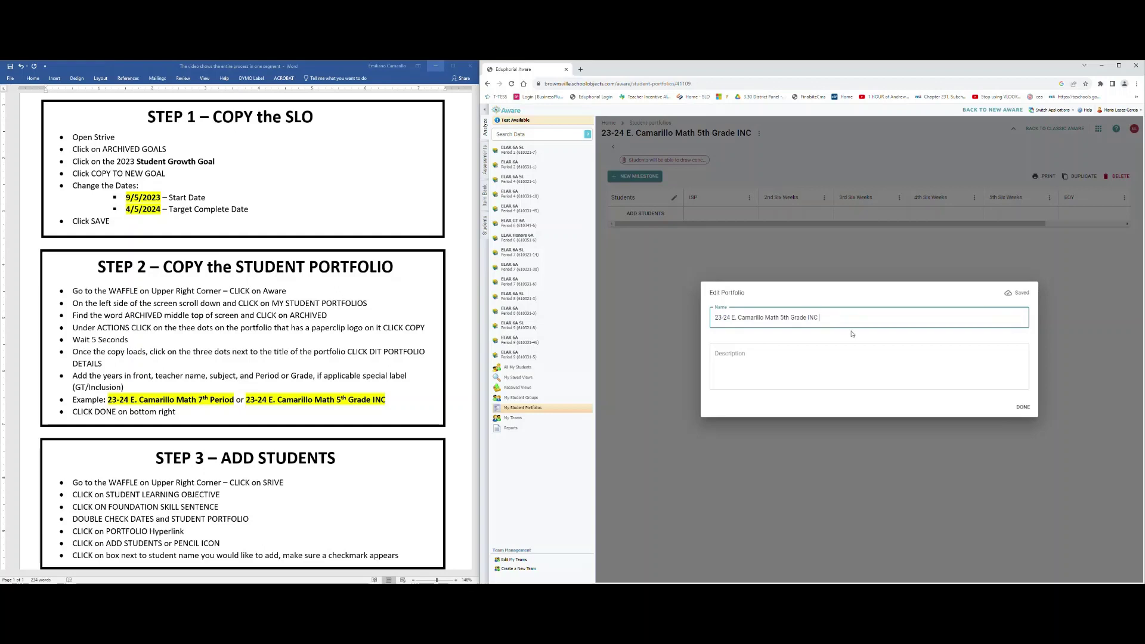
left_click(1025, 407)
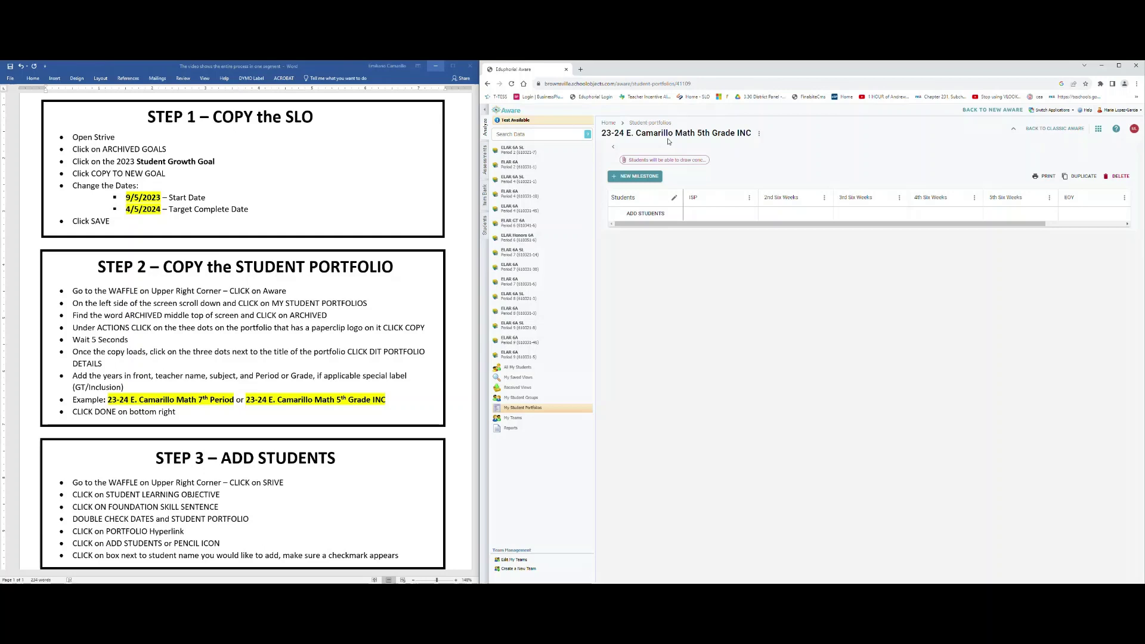
Switch back from Aware to Strive's My Evaluation Process page.
left_click(1098, 129)
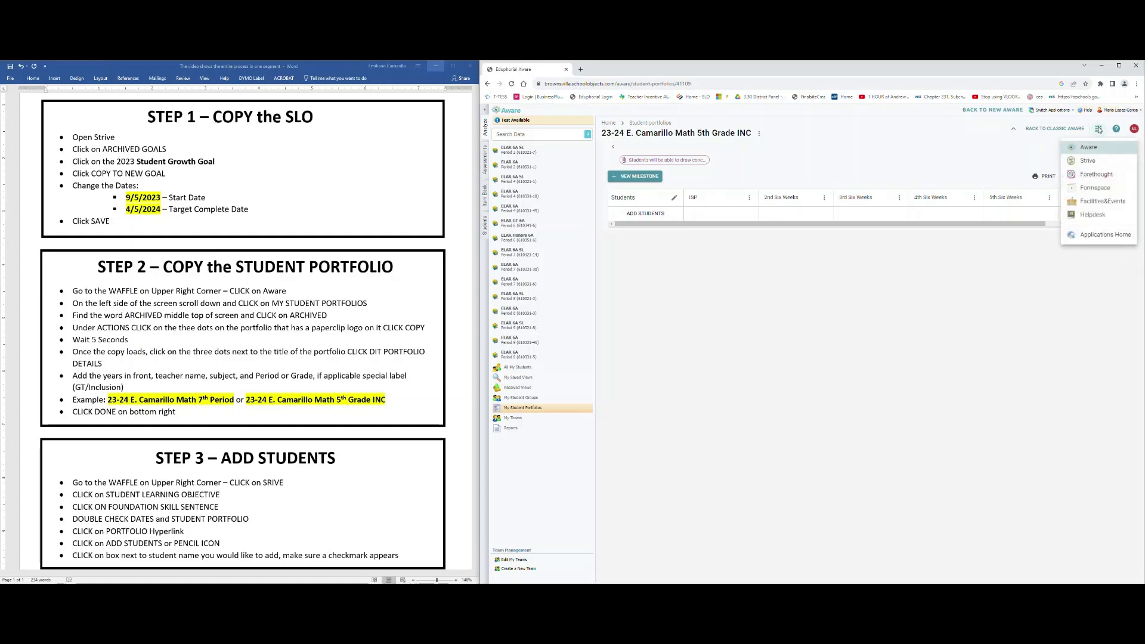
left_click(1090, 162)
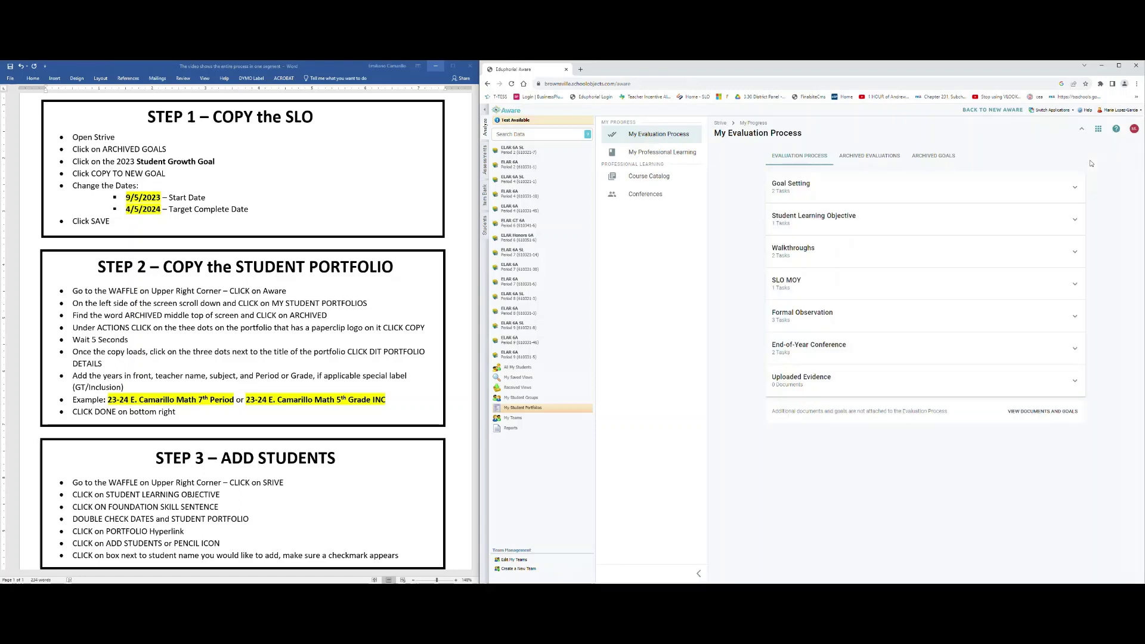
Expand Student Learning Objective and open the SLO goal running 9/5/2023 to 4/5/2024.
left_click(803, 224)
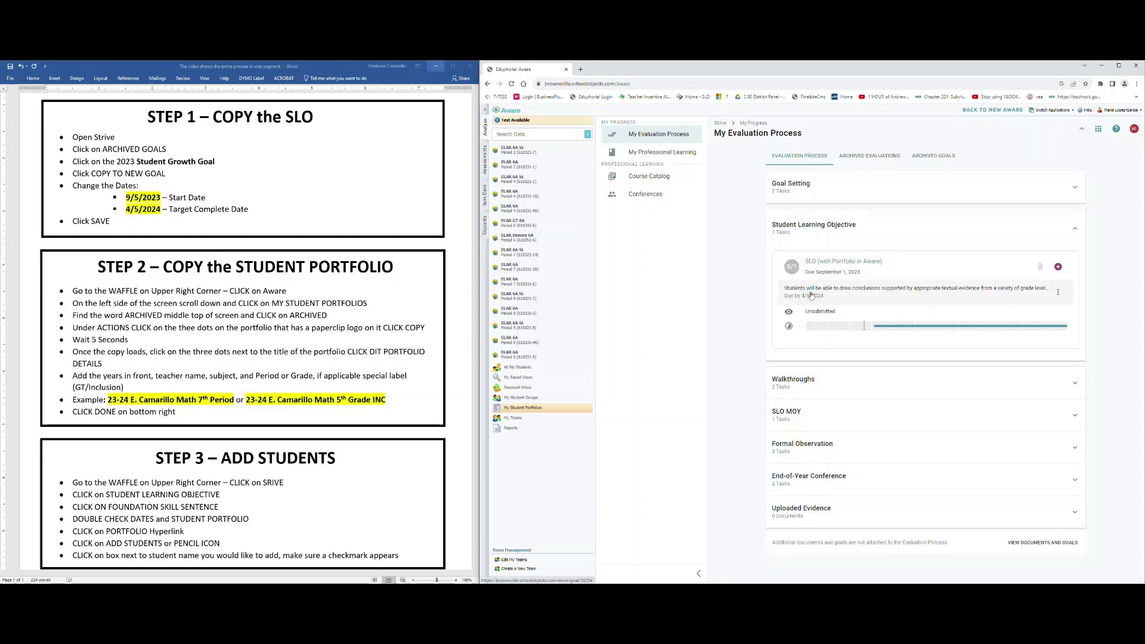
left_click(848, 290)
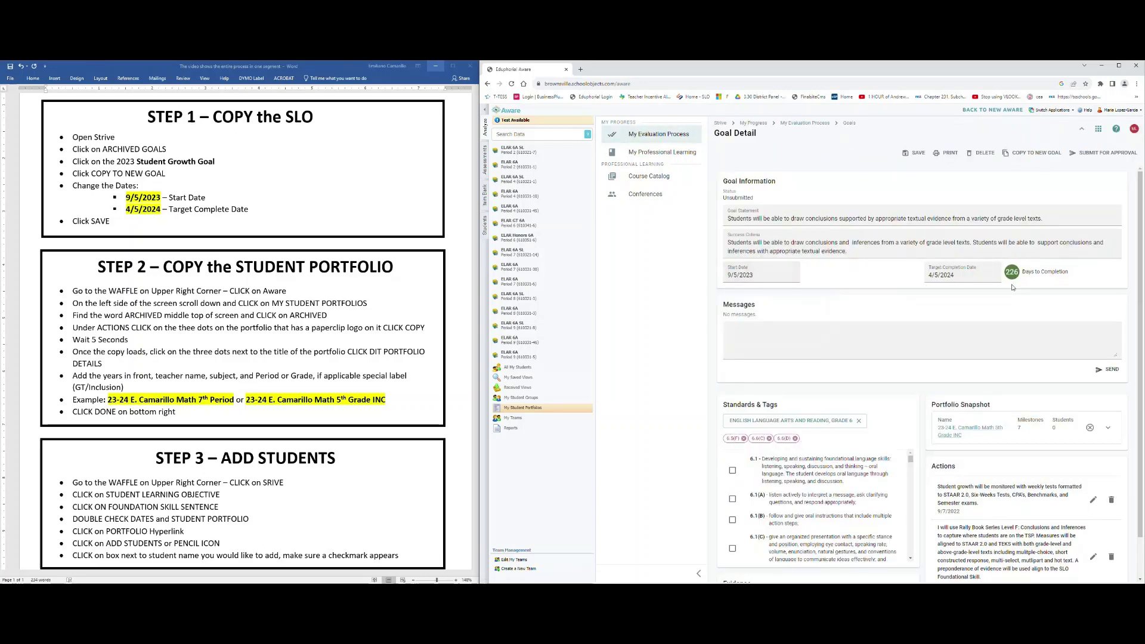
triple_click(955, 406)
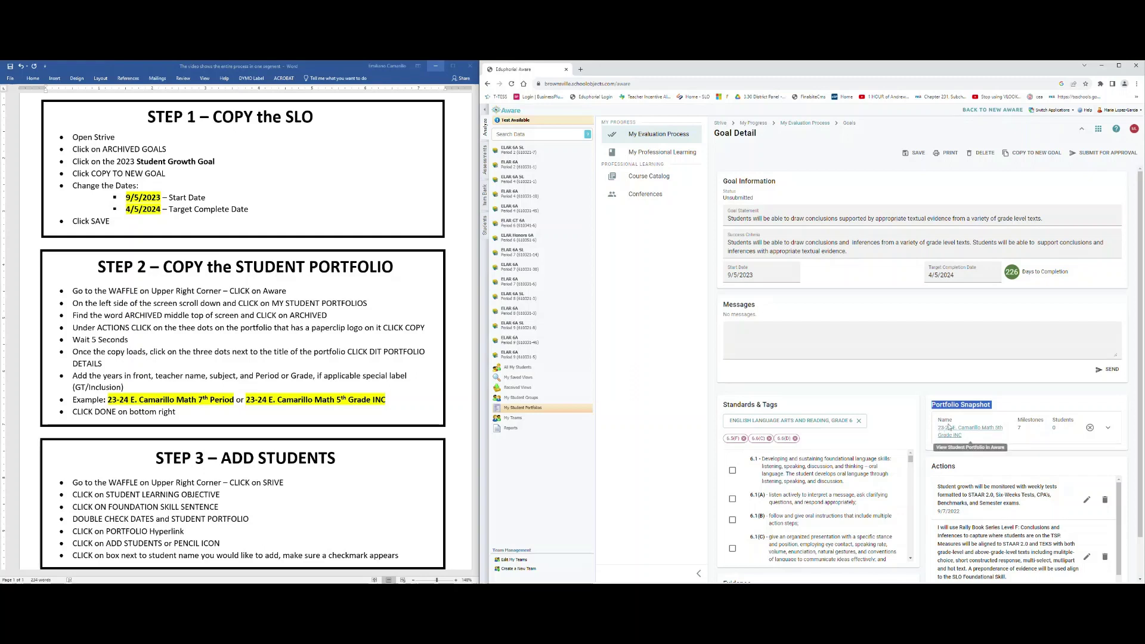
Open the linked Math 5th Grade INC portfolio and add four students to it.
left_click(950, 429)
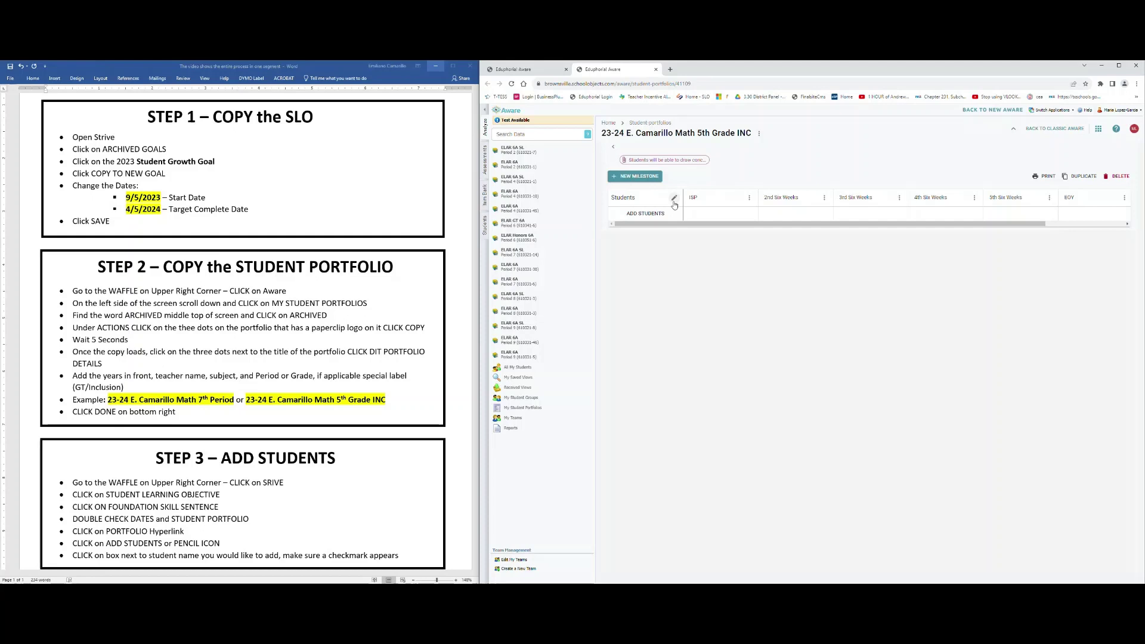
left_click(674, 202)
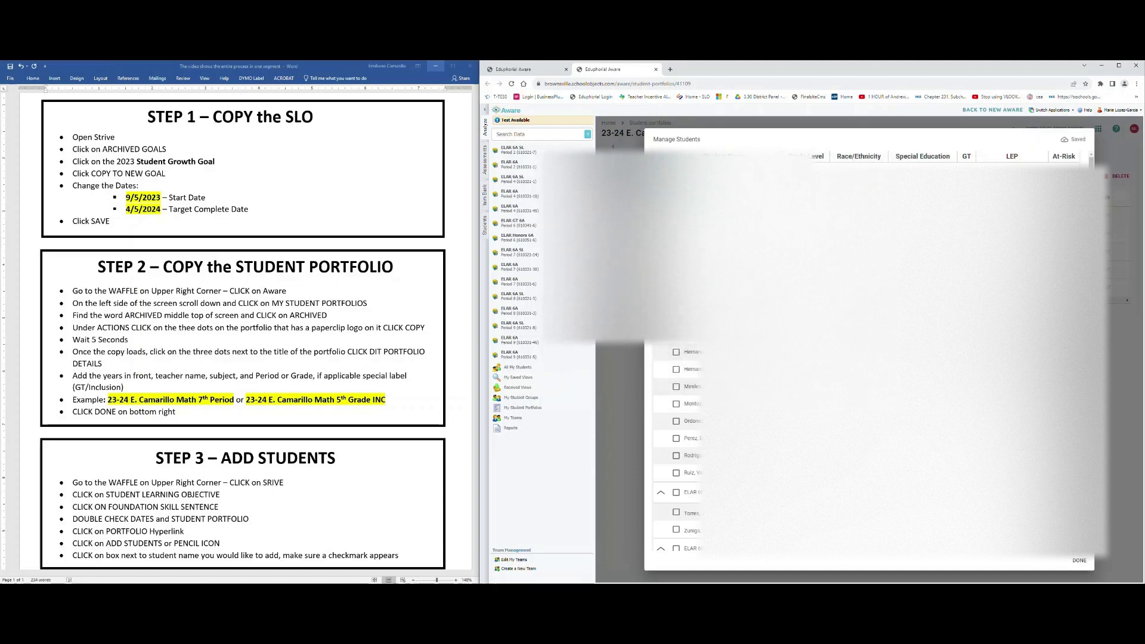
left_click(1079, 562)
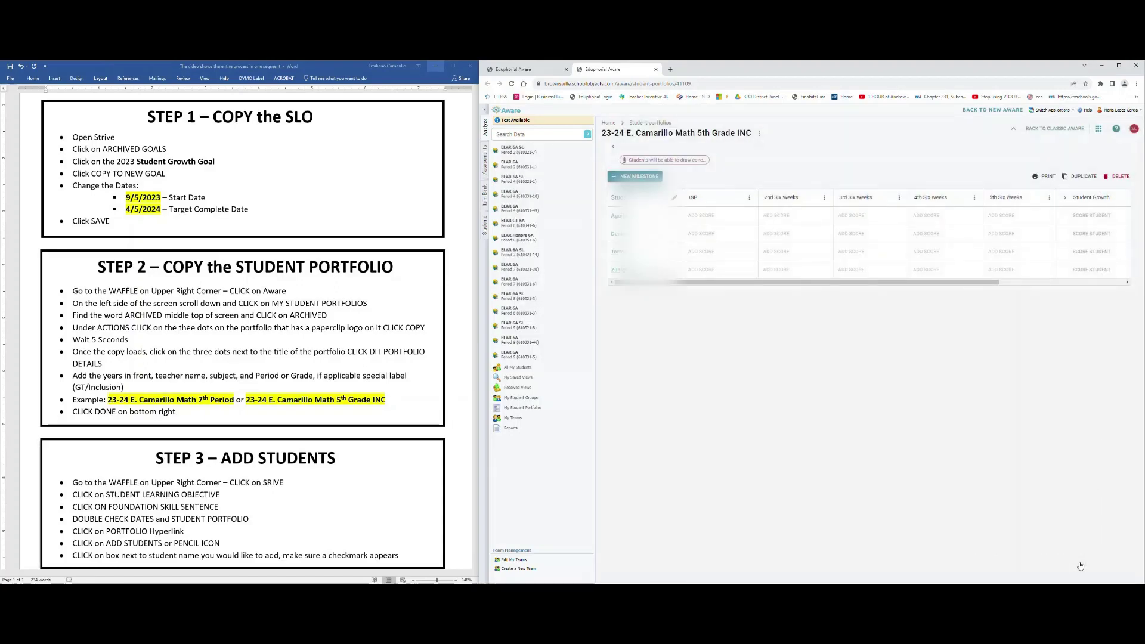